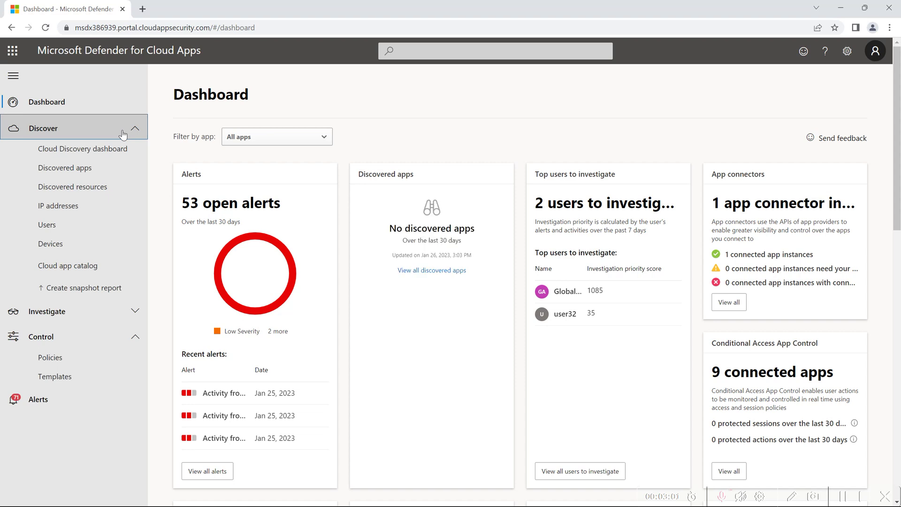
Step: Open the Cloud app catalog to view the available apps and filters
{"action": "left_click", "coordinate": [117, 264]}
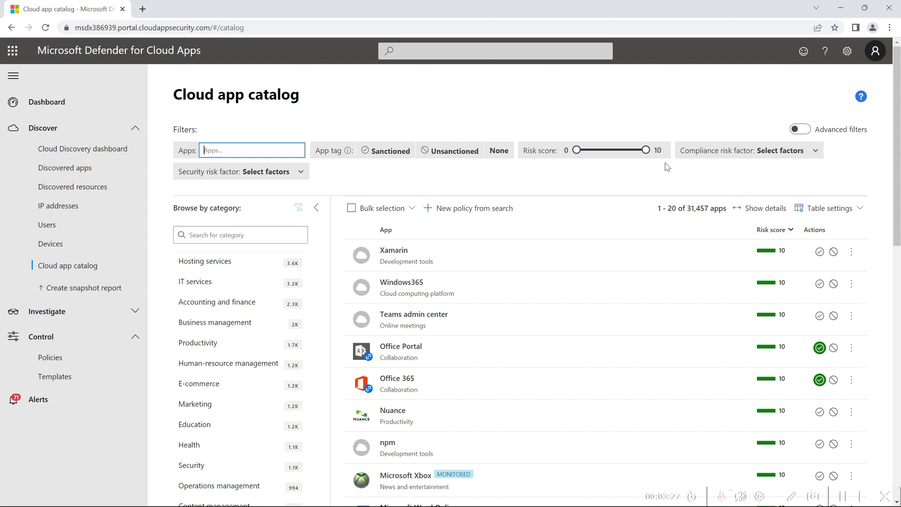
{"action": "left_click", "coordinate": [842, 496]}
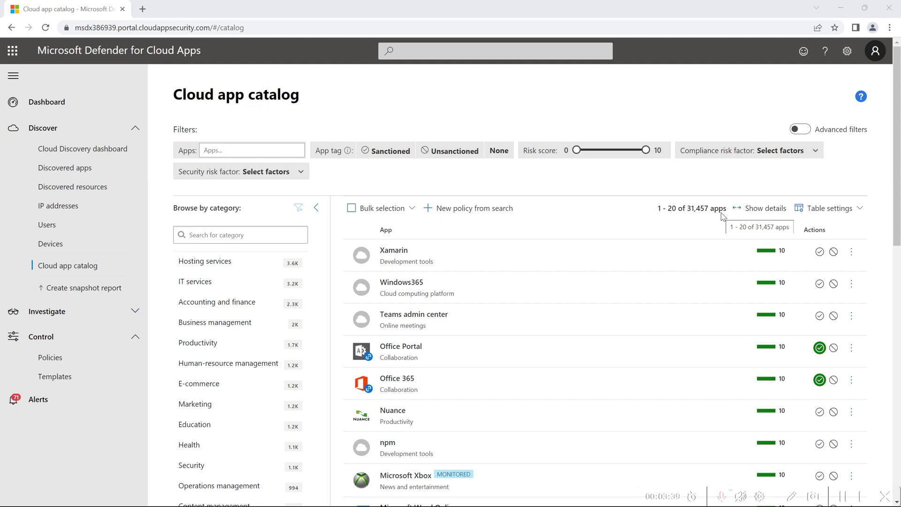
Step: Open the form for adding a new custom app from the Discovered apps page
{"action": "left_click", "coordinate": [104, 173]}
{"action": "left_click", "coordinate": [833, 103]}
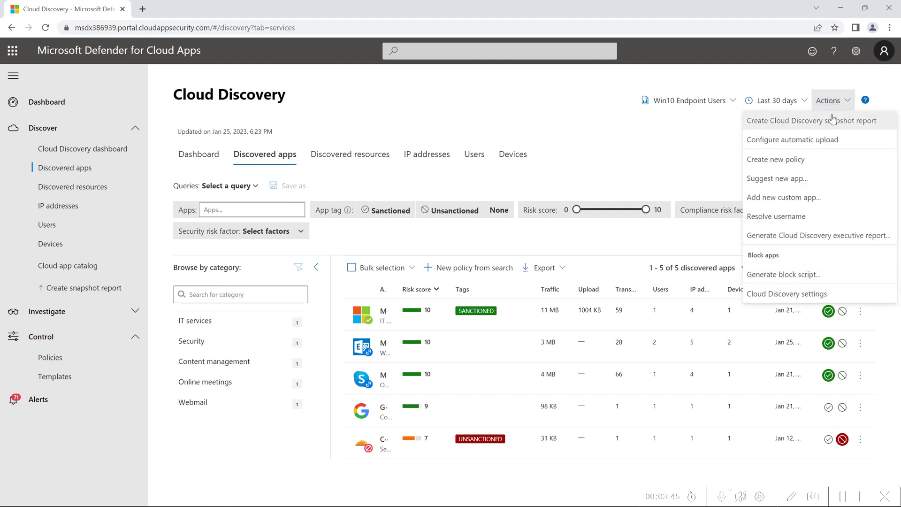
{"action": "left_click", "coordinate": [803, 202]}
{"action": "left_click", "coordinate": [389, 174]}
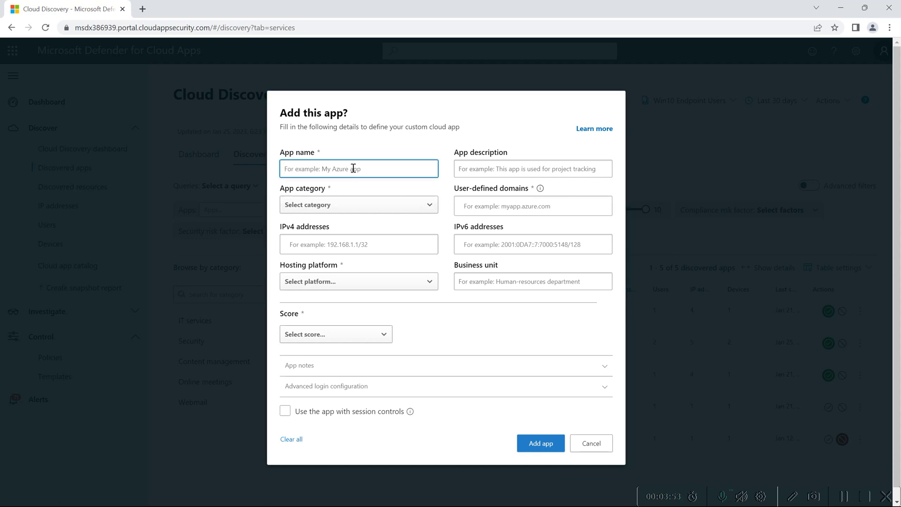
Step: Add the custom app My Azure Apps, described as This app used for marketing, with category Advertising, domain tech4today.in, IPv4 192.168.0.2/32, platform Other and score 9
{"action": "left_click", "coordinate": [378, 207]}
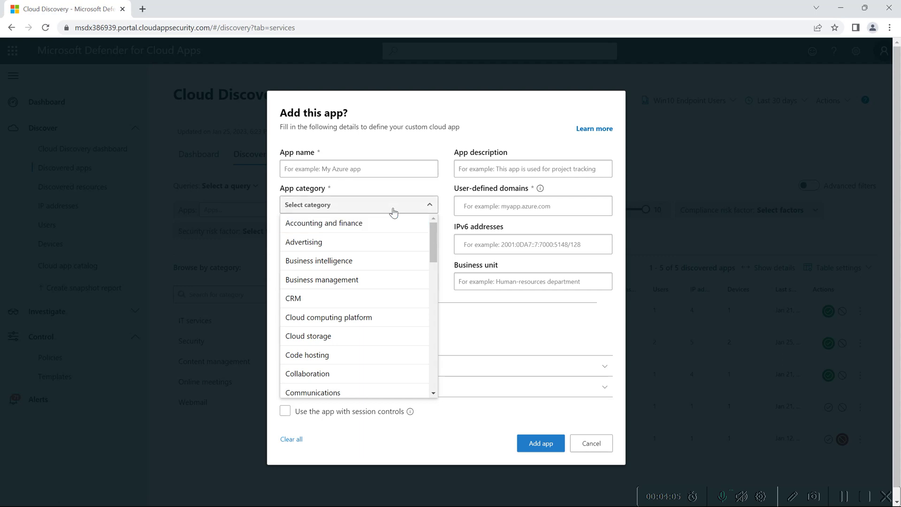
{"action": "left_click", "coordinate": [393, 210]}
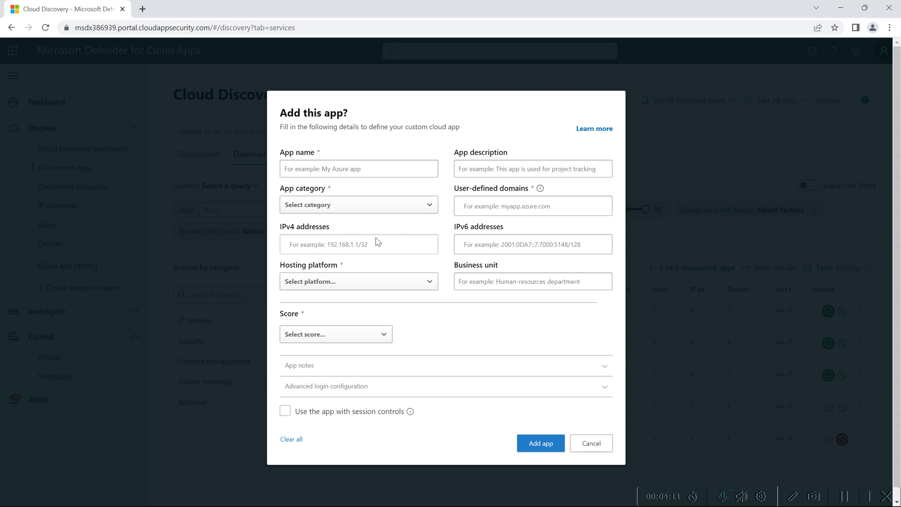
{"action": "left_click", "coordinate": [354, 282]}
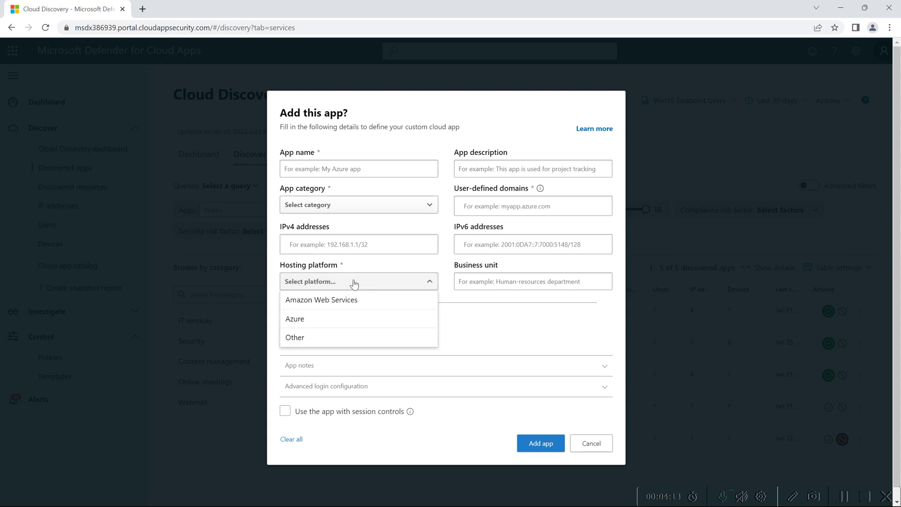
{"action": "left_click", "coordinate": [354, 284]}
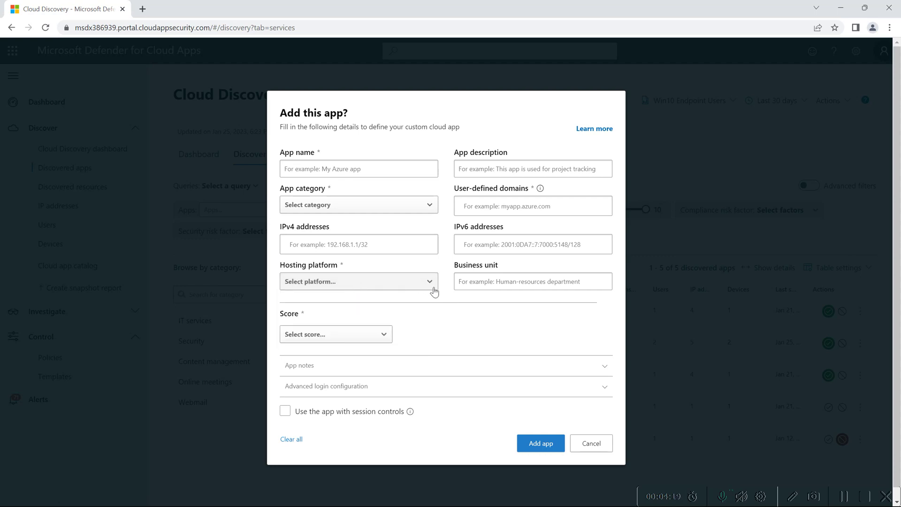
{"action": "left_click", "coordinate": [482, 280]}
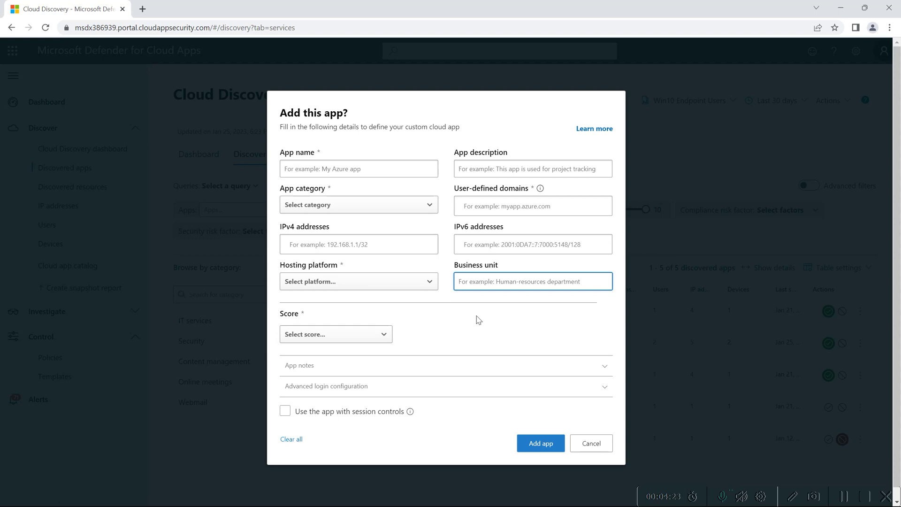
{"action": "left_click", "coordinate": [377, 341]}
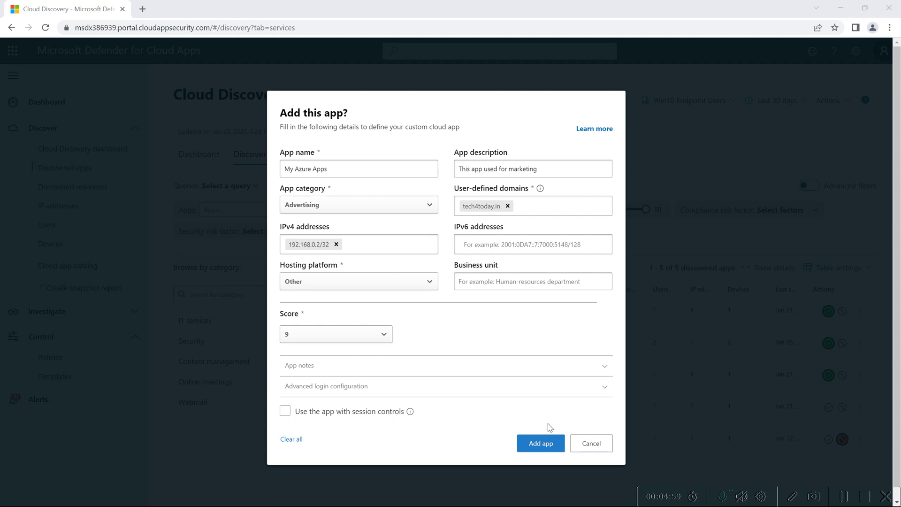
{"action": "left_click", "coordinate": [540, 444]}
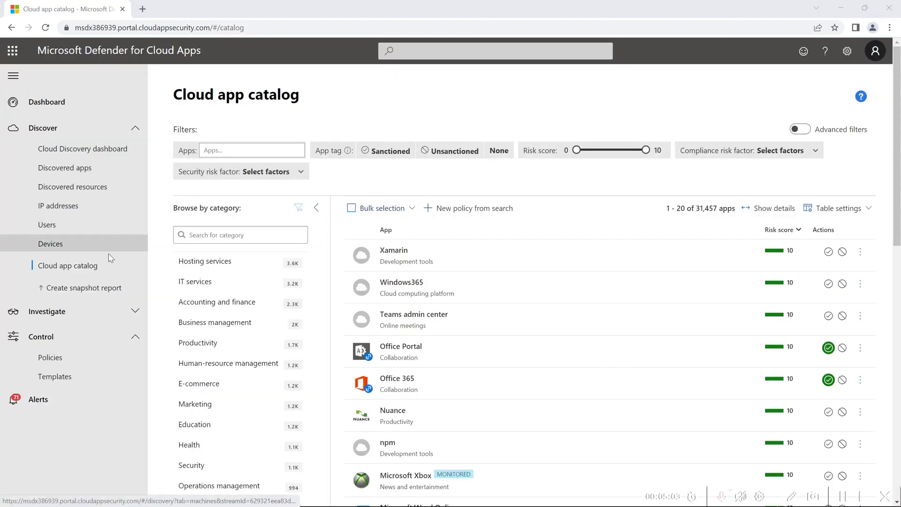
Step: Search the Cloud app catalog for "my azure" and check the custom app's entry
{"action": "left_click", "coordinate": [231, 150]}
{"action": "type", "text": "my azure"}
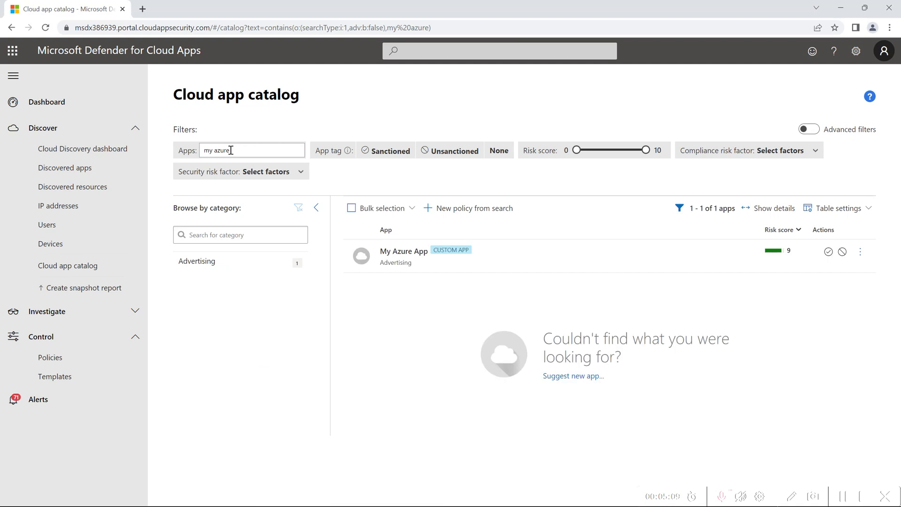
{"action": "left_click", "coordinate": [237, 267]}
{"action": "left_click", "coordinate": [646, 262]}
{"action": "left_click", "coordinate": [614, 266]}
Step: Review the tagging, score override, detail editing and deletion actions offered for My Azure App
{"action": "left_click", "coordinate": [861, 256]}
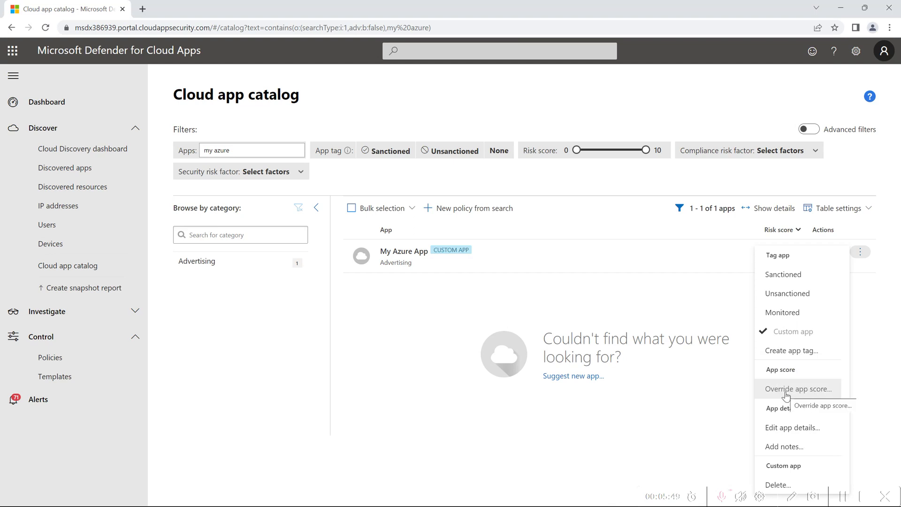
{"action": "left_click", "coordinate": [714, 294]}
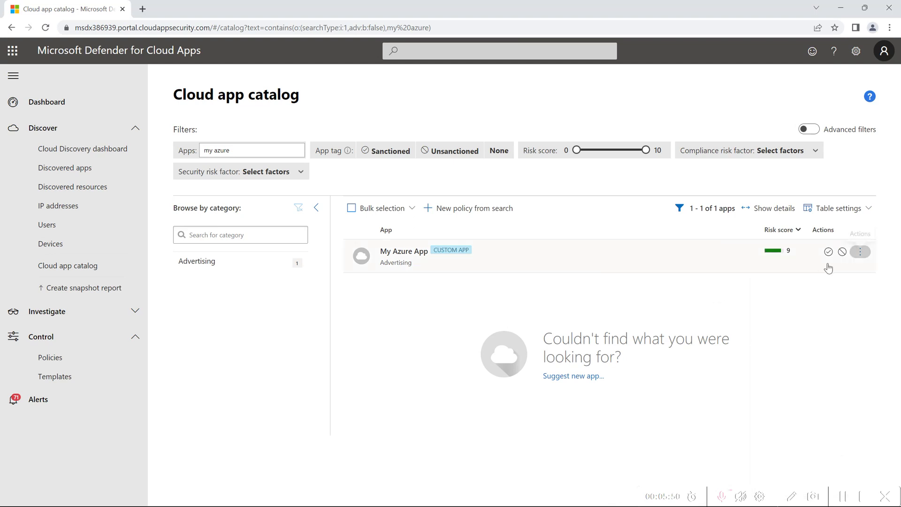
{"action": "left_click", "coordinate": [860, 252]}
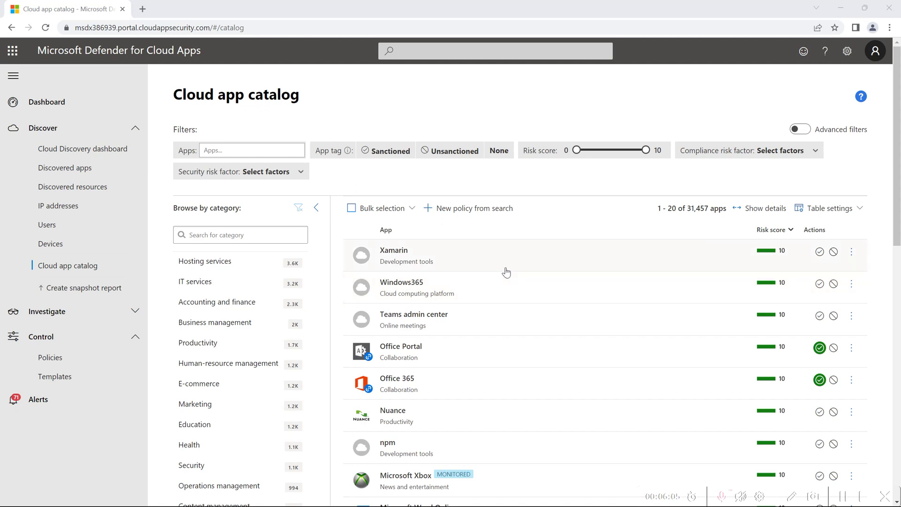
Step: Examine Xamarin's General, Security, Compliance and Legal risk factors in the unfiltered Cloud app catalog
{"action": "left_click", "coordinate": [679, 268]}
{"action": "scroll", "coordinate": [851, 316], "scroll_direction": "down", "scroll_amount": 1}
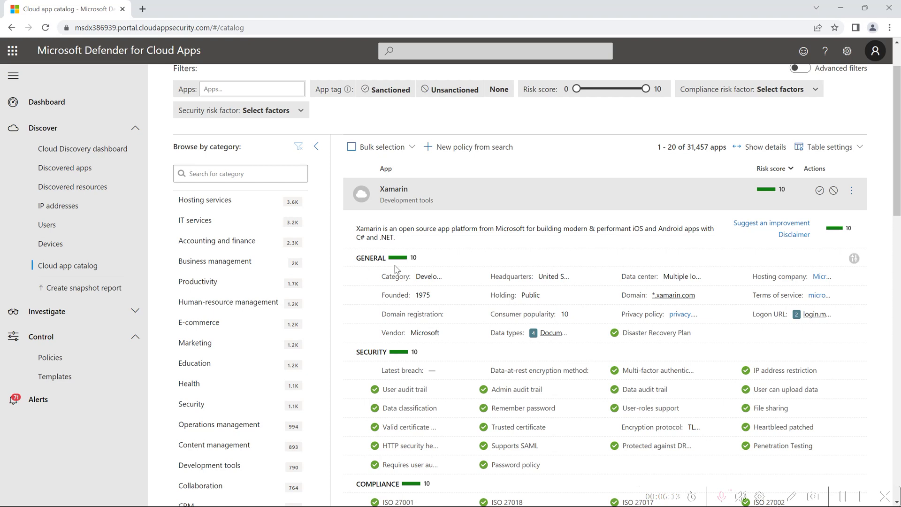
{"action": "scroll", "coordinate": [398, 263], "scroll_direction": "down", "scroll_amount": 2}
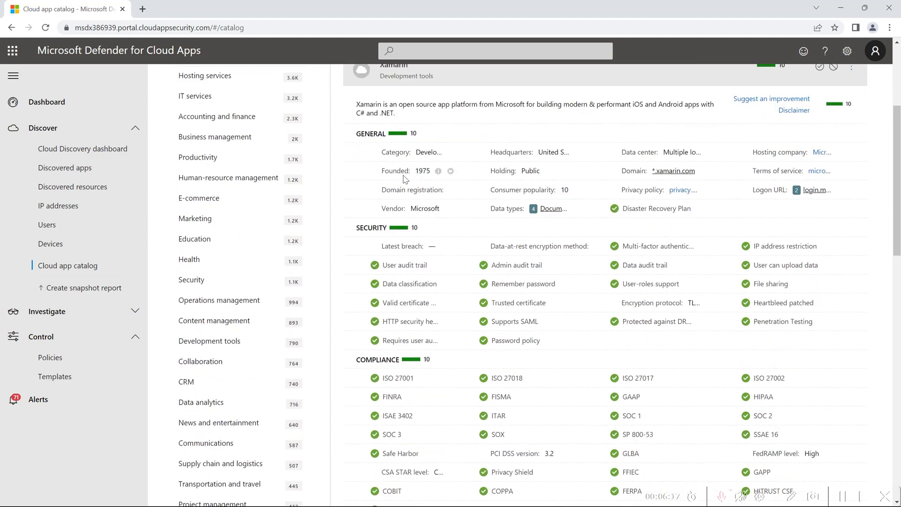
{"action": "scroll", "coordinate": [405, 176], "scroll_direction": "down", "scroll_amount": 1}
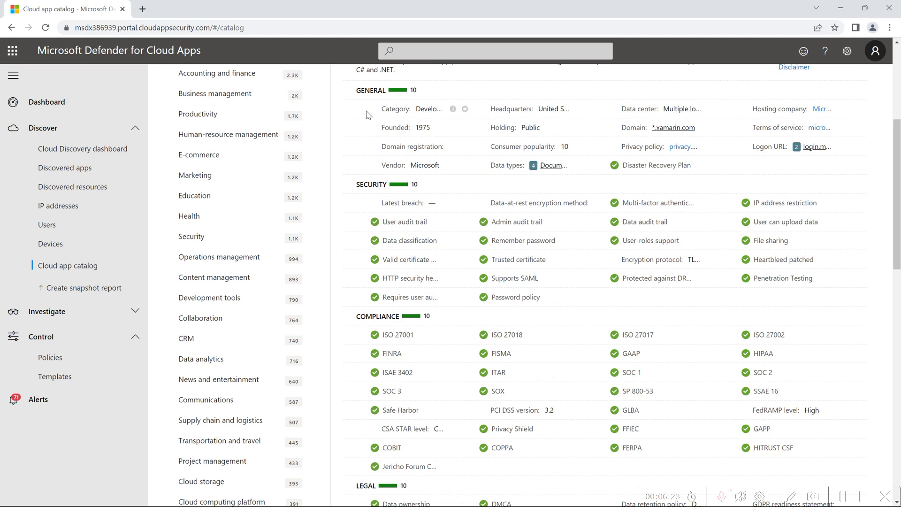
{"action": "scroll", "coordinate": [399, 188], "scroll_direction": "down", "scroll_amount": 2}
{"action": "scroll", "coordinate": [412, 223], "scroll_direction": "up", "scroll_amount": 2}
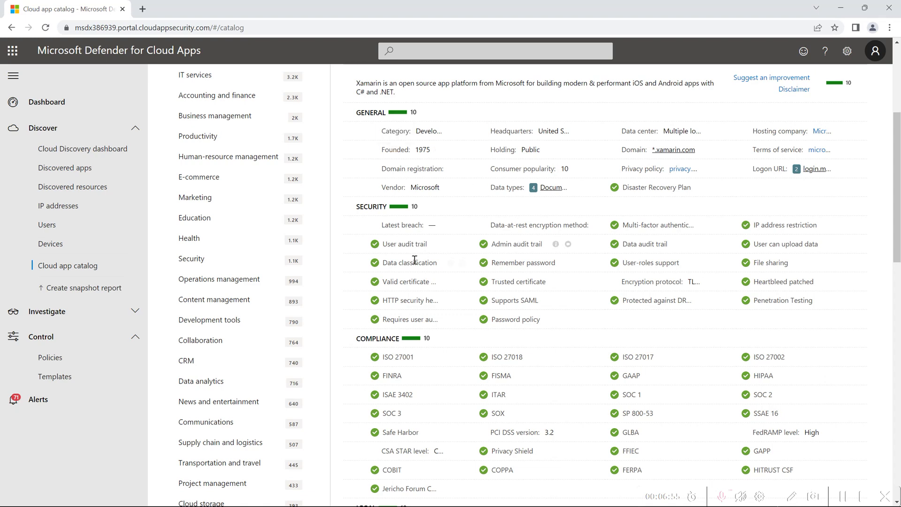
{"action": "scroll", "coordinate": [411, 260], "scroll_direction": "down", "scroll_amount": 1}
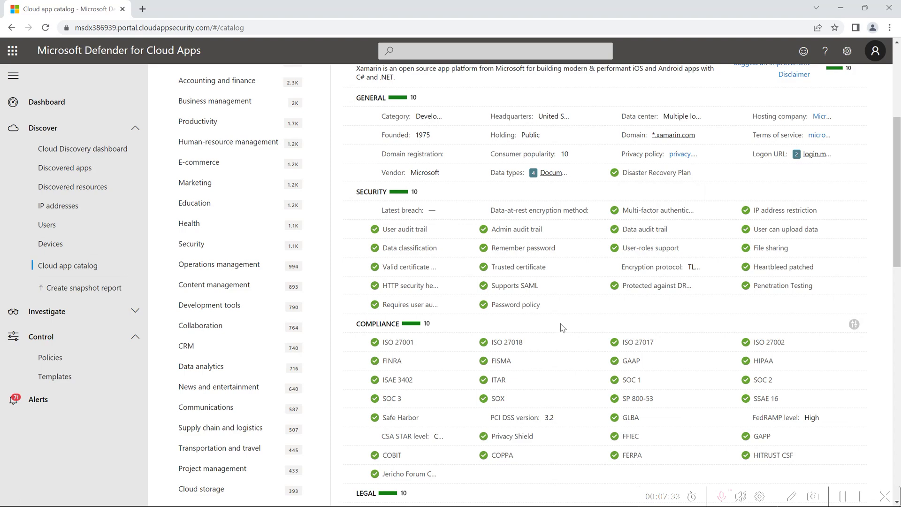
{"action": "scroll", "coordinate": [561, 308], "scroll_direction": "down", "scroll_amount": 4}
{"action": "scroll", "coordinate": [562, 324], "scroll_direction": "up", "scroll_amount": 3}
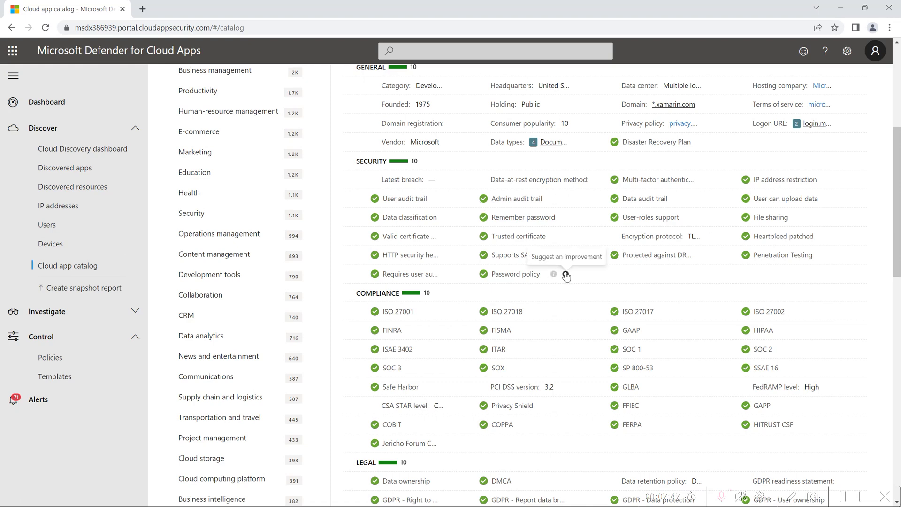
{"action": "scroll", "coordinate": [566, 275], "scroll_direction": "down", "scroll_amount": 1}
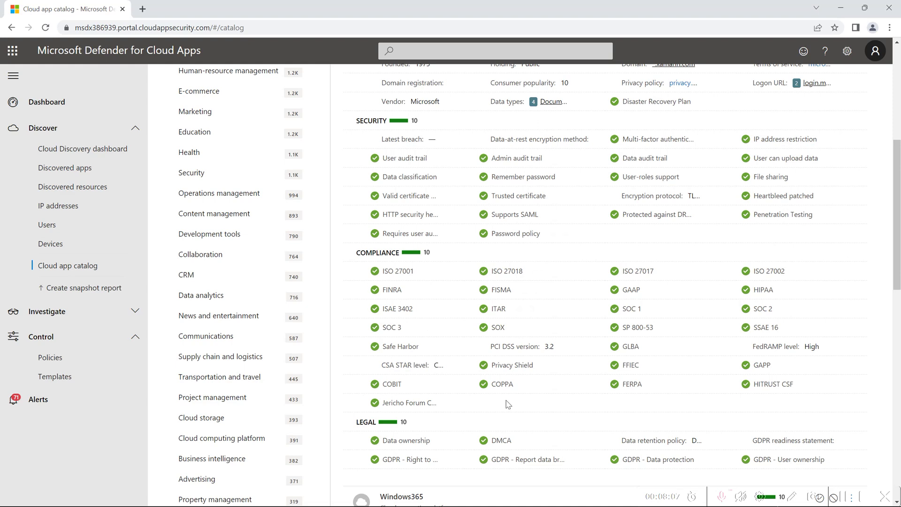
{"action": "scroll", "coordinate": [528, 374], "scroll_direction": "down", "scroll_amount": 1}
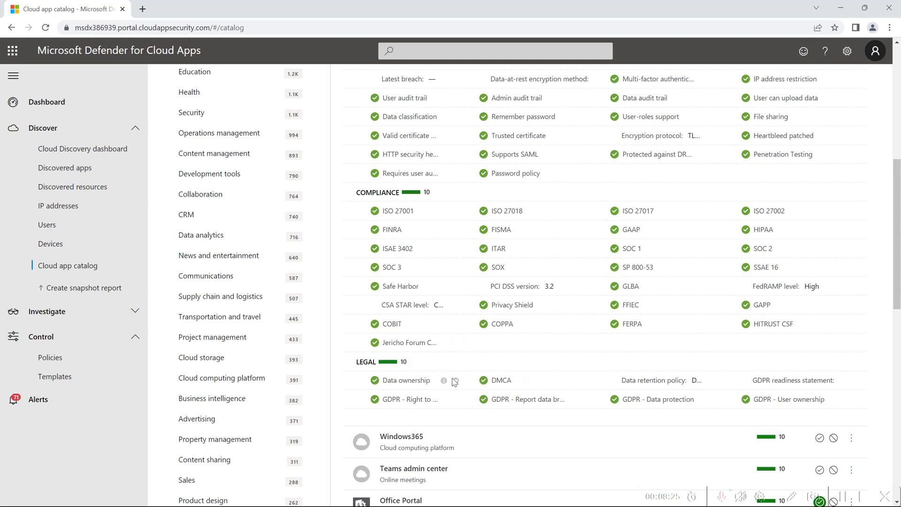
{"action": "mouse_move", "coordinate": [443, 384]}
{"action": "left_click", "coordinate": [843, 497]}
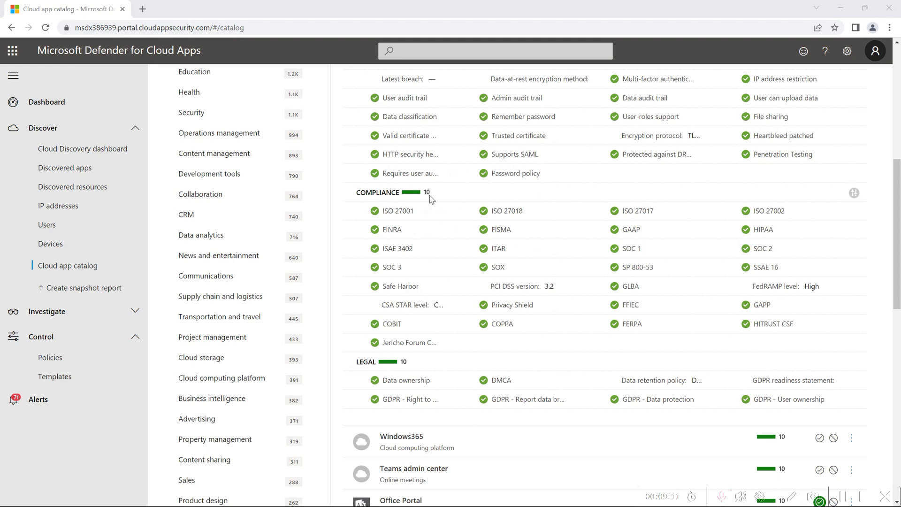
Step: Compare Xamarin's overall risk score with the scores of its individual risk categories
{"action": "scroll", "coordinate": [469, 200], "scroll_direction": "up", "scroll_amount": 5}
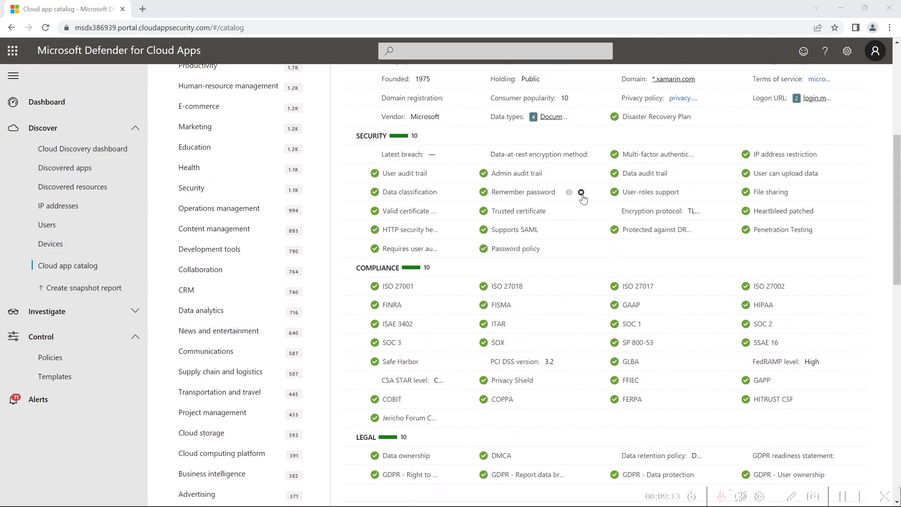
{"action": "scroll", "coordinate": [488, 206], "scroll_direction": "up", "scroll_amount": 1}
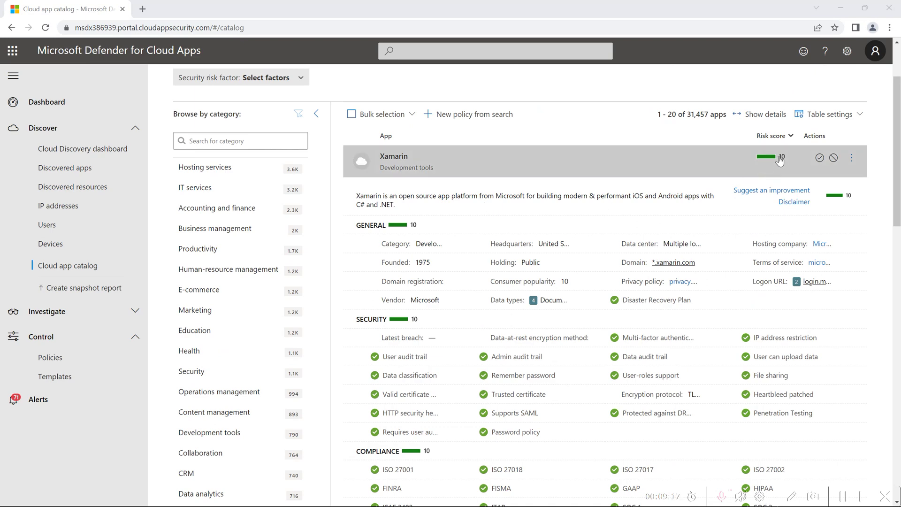
{"action": "scroll", "coordinate": [624, 165], "scroll_direction": "up", "scroll_amount": 1}
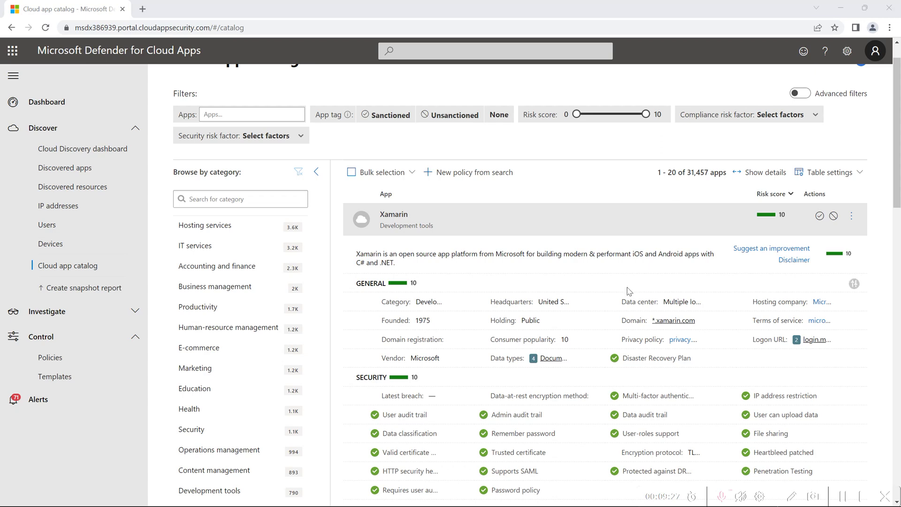
{"action": "scroll", "coordinate": [660, 353], "scroll_direction": "down", "scroll_amount": 2}
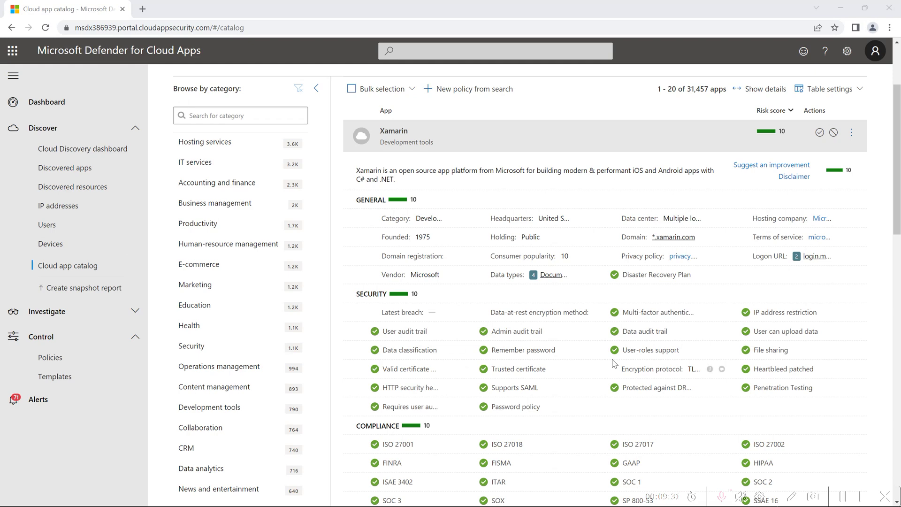
{"action": "scroll", "coordinate": [680, 338], "scroll_direction": "down", "scroll_amount": 1}
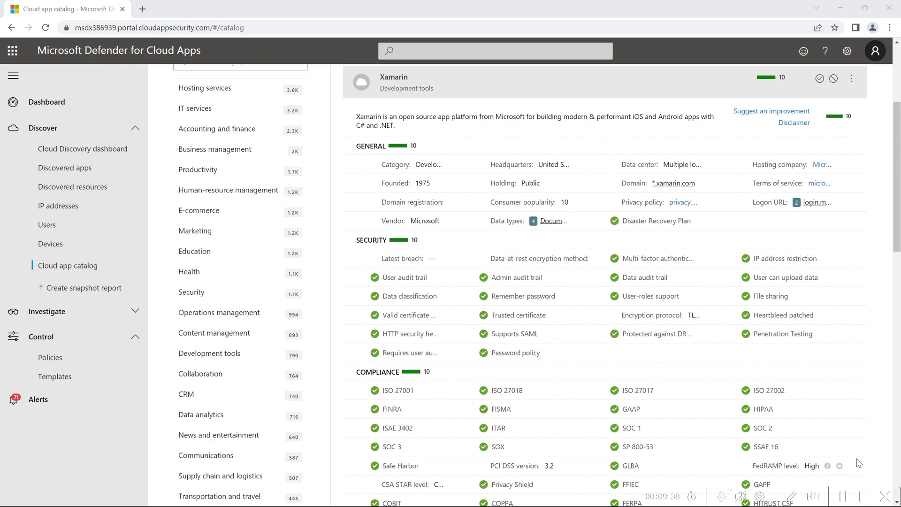
Step: Filter the Cloud app catalog to risk scores from 0 to 4 and look through the matching apps
{"action": "scroll", "coordinate": [843, 499], "scroll_direction": "up", "scroll_amount": 4}
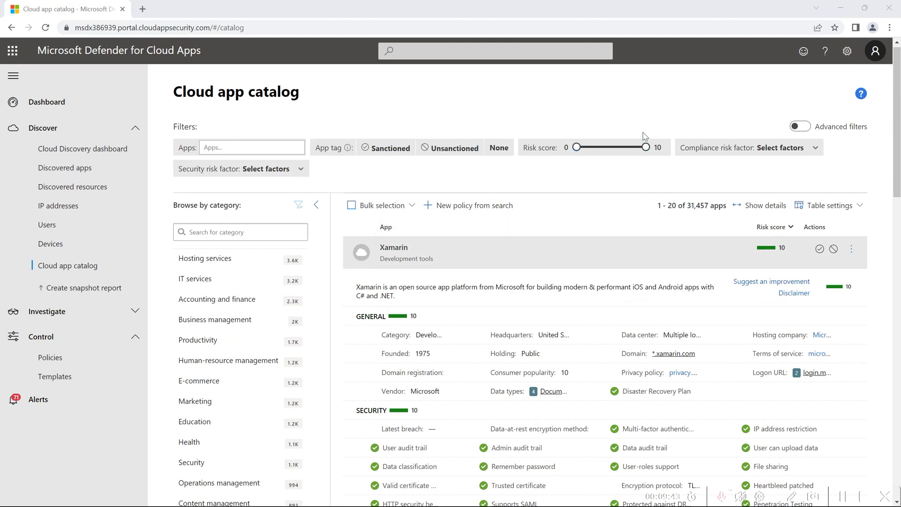
{"action": "left_click_drag", "start_coordinate": [646, 147], "coordinate": [606, 150]}
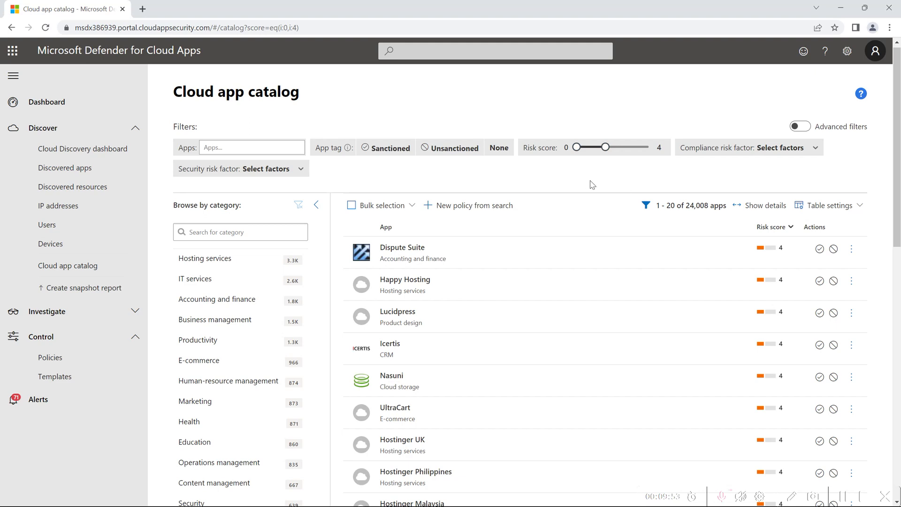
{"action": "scroll", "coordinate": [697, 335], "scroll_direction": "down", "scroll_amount": 5}
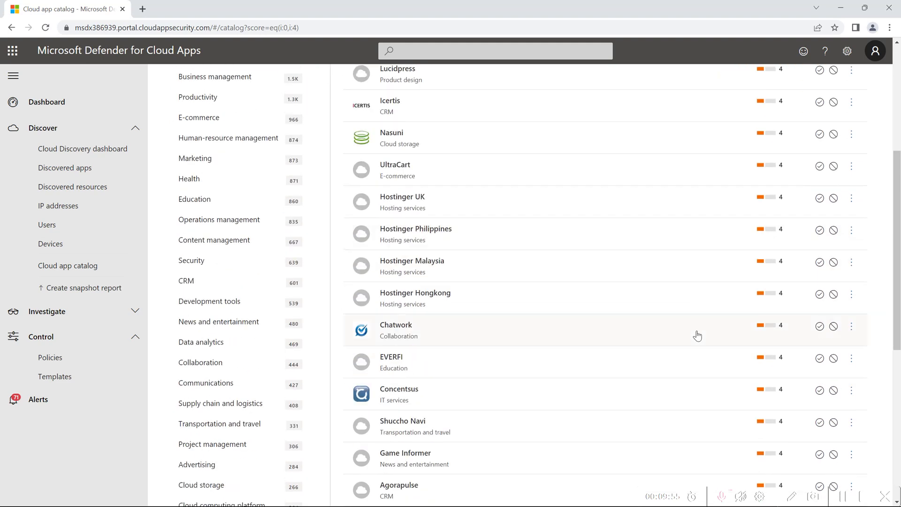
{"action": "scroll", "coordinate": [697, 336], "scroll_direction": "up", "scroll_amount": 6}
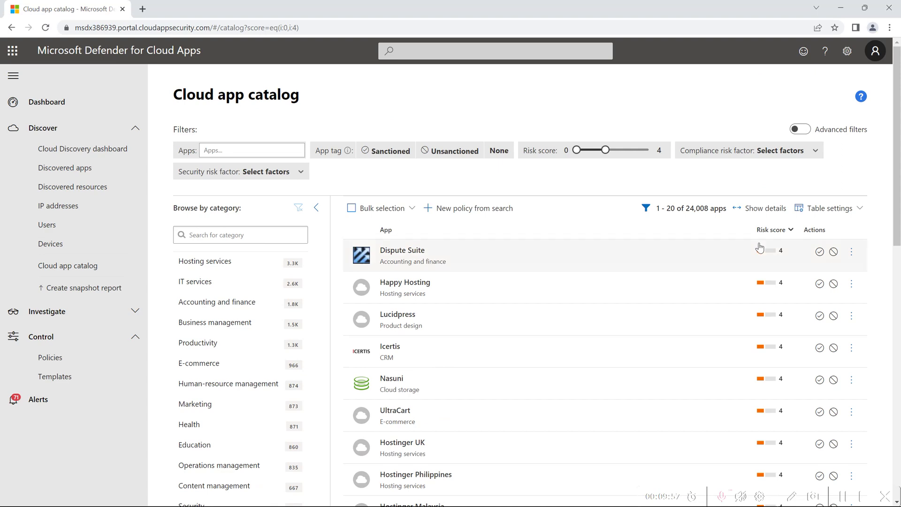
Step: Examine Dispute Suite's General, Security and Compliance risk factors and their category scores
{"action": "left_click", "coordinate": [760, 247]}
{"action": "scroll", "coordinate": [713, 419], "scroll_direction": "down", "scroll_amount": 3}
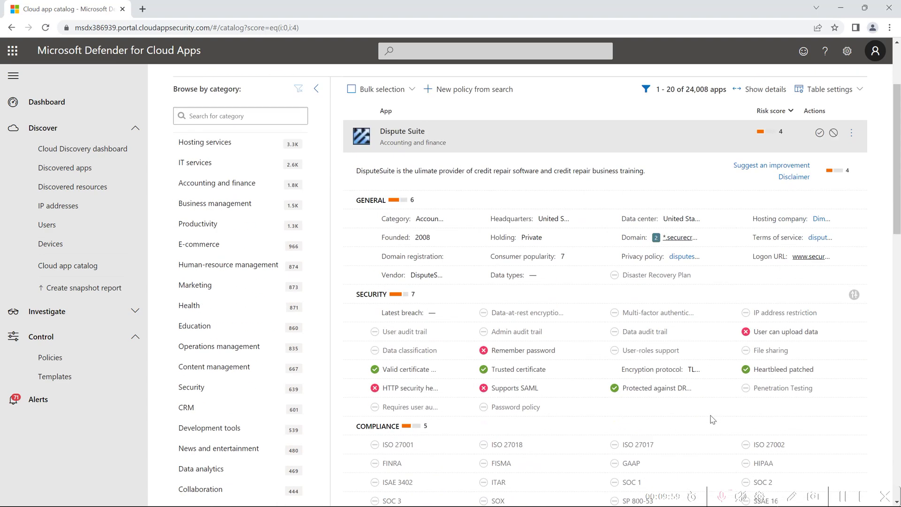
{"action": "scroll", "coordinate": [712, 419], "scroll_direction": "down", "scroll_amount": 2}
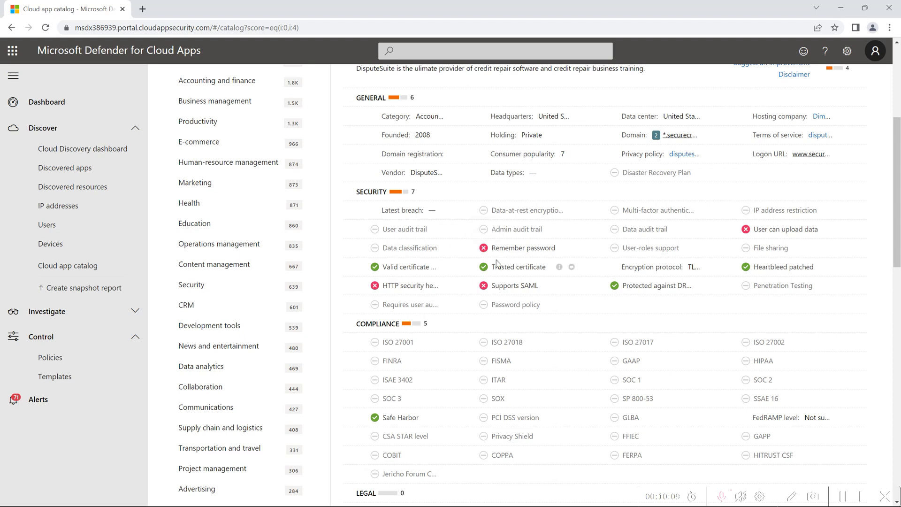
{"action": "mouse_move", "coordinate": [486, 306]}
{"action": "scroll", "coordinate": [632, 251], "scroll_direction": "up", "scroll_amount": 3}
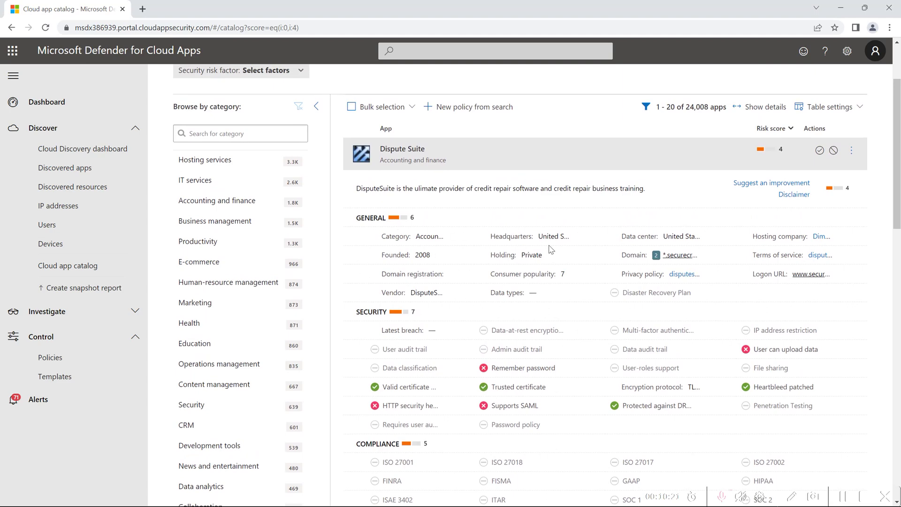
{"action": "scroll", "coordinate": [449, 369], "scroll_direction": "down", "scroll_amount": 3}
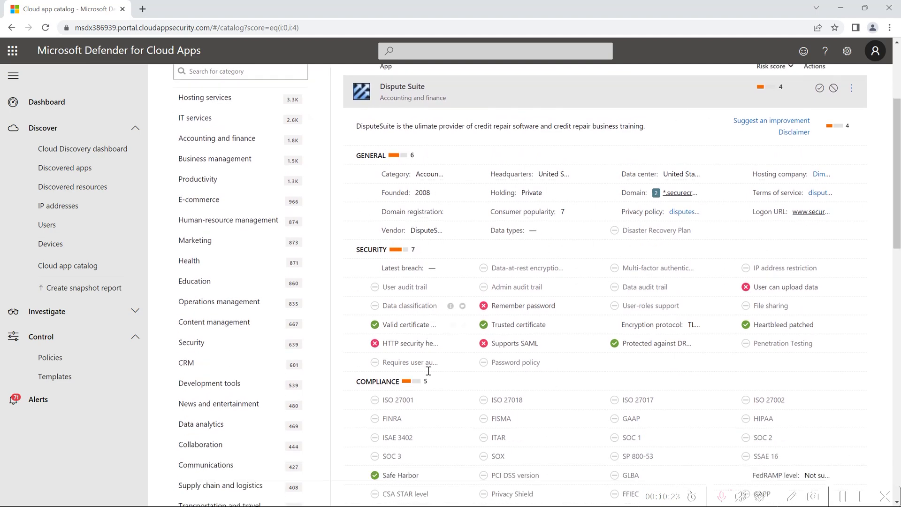
{"action": "scroll", "coordinate": [427, 374], "scroll_direction": "up", "scroll_amount": 3}
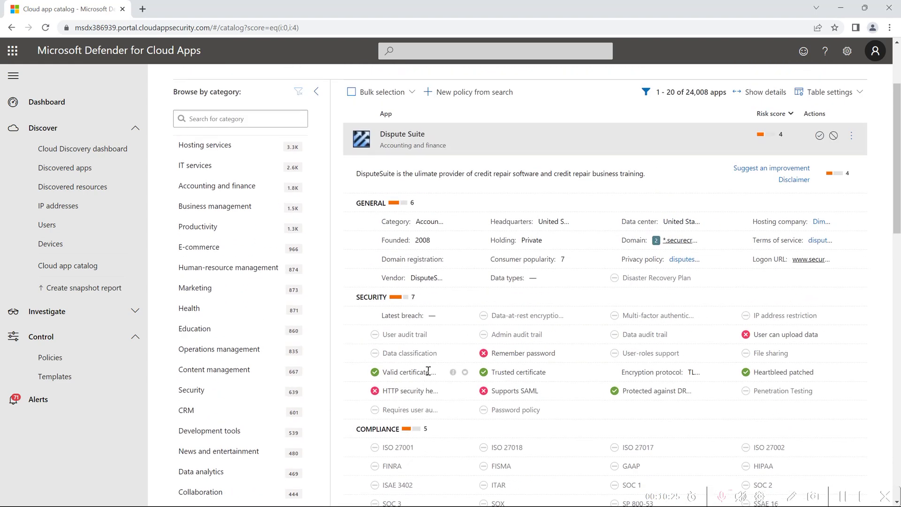
Step: Review the tagging, score update, score override and detail editing actions offered for Dispute Suite
{"action": "left_click", "coordinate": [842, 496]}
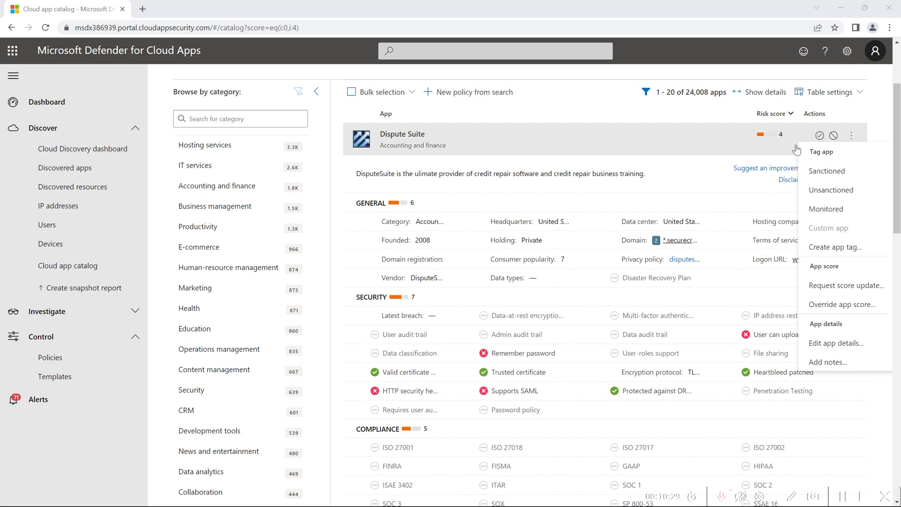
{"action": "left_click", "coordinate": [851, 135]}
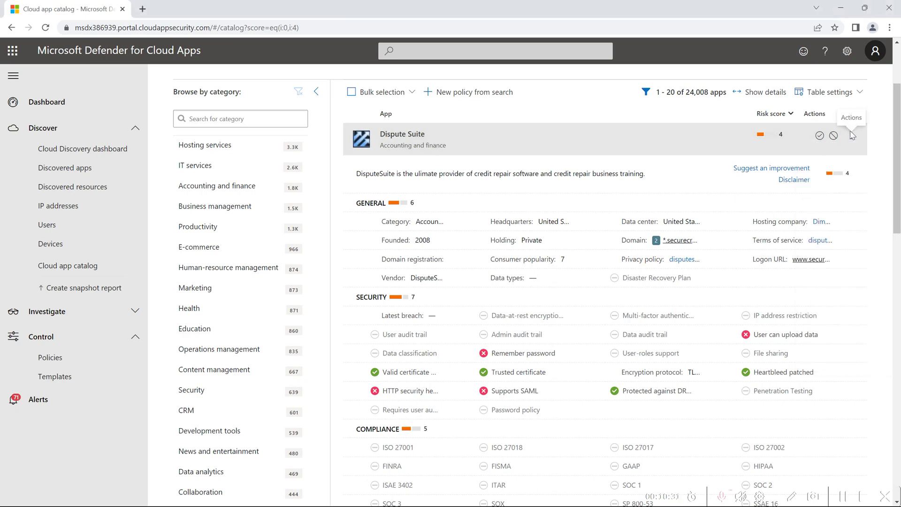
{"action": "left_click", "coordinate": [851, 136]}
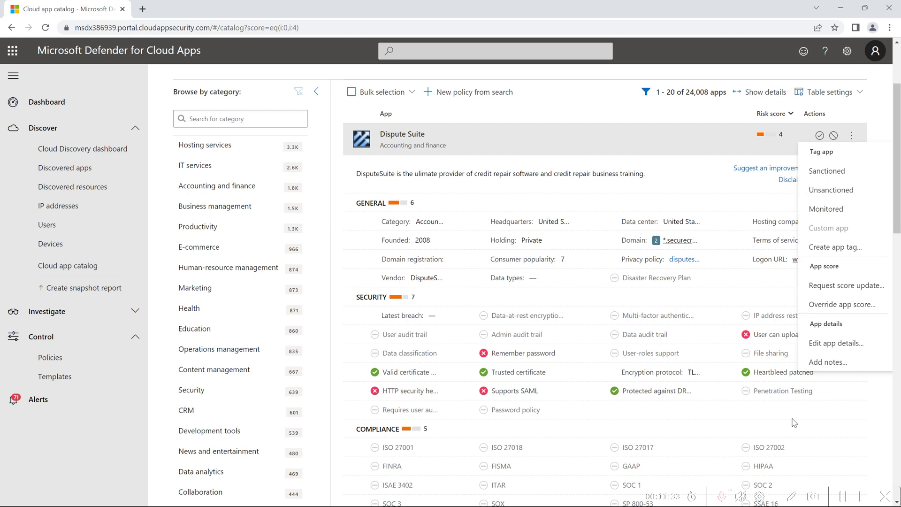
{"action": "left_click", "coordinate": [846, 495]}
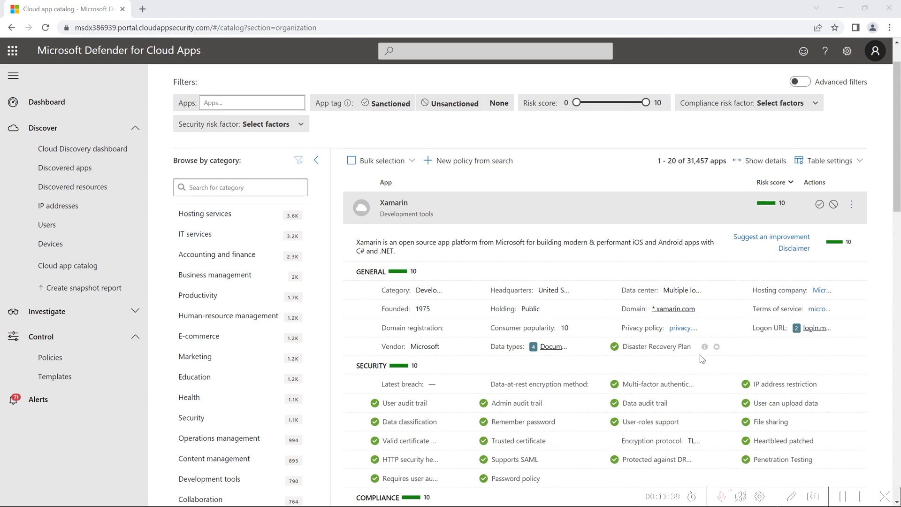
Step: Open the Cloud Discovery score metrics in the system settings
{"action": "mouse_move", "coordinate": [704, 352]}
{"action": "left_click", "coordinate": [852, 57]}
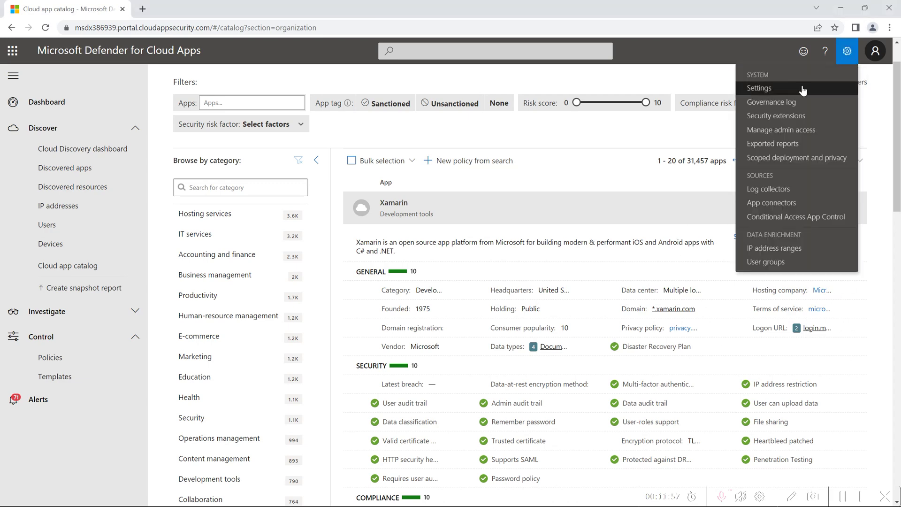
{"action": "left_click", "coordinate": [759, 88]}
{"action": "left_click", "coordinate": [251, 291]}
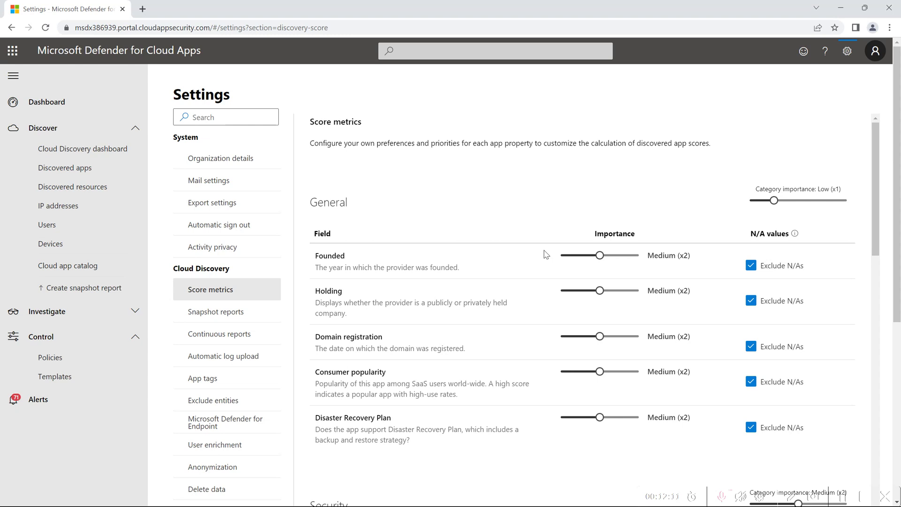
Step: Set the Founded field's importance to Very high (x8) and toggle its N/A exclusion off and back on
{"action": "mouse_move", "coordinate": [603, 261]}
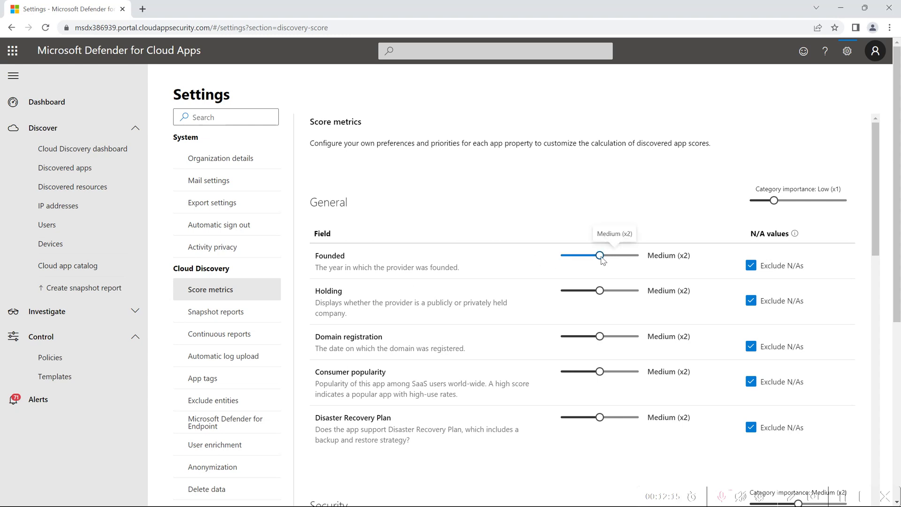
{"action": "left_click_drag", "start_coordinate": [601, 259], "coordinate": [545, 262]}
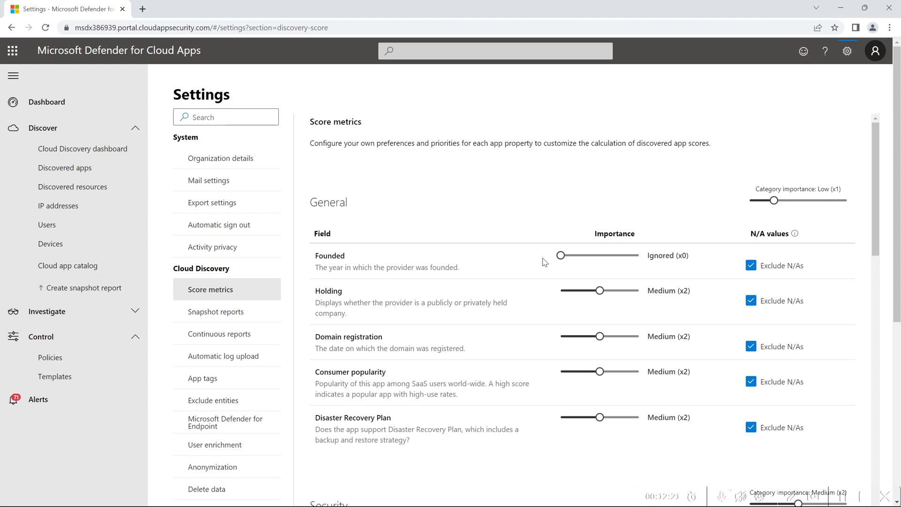
{"action": "left_click_drag", "start_coordinate": [561, 256], "coordinate": [603, 256]}
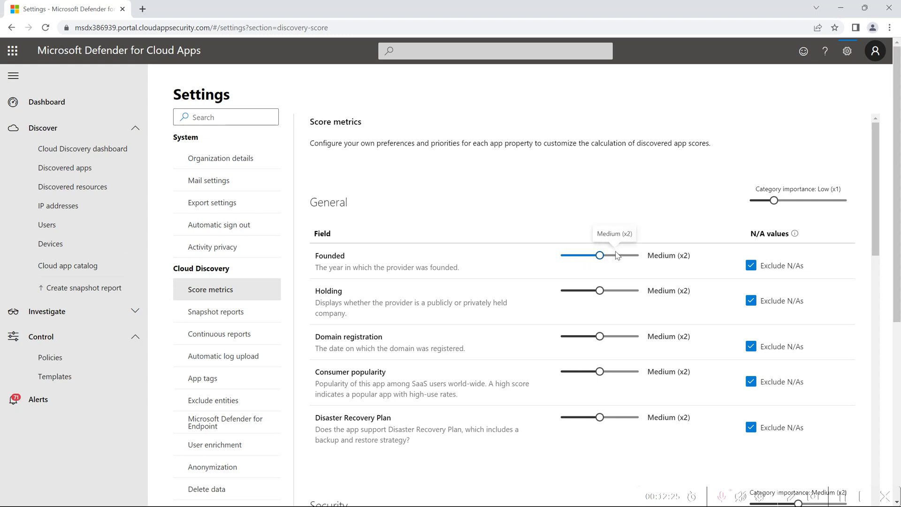
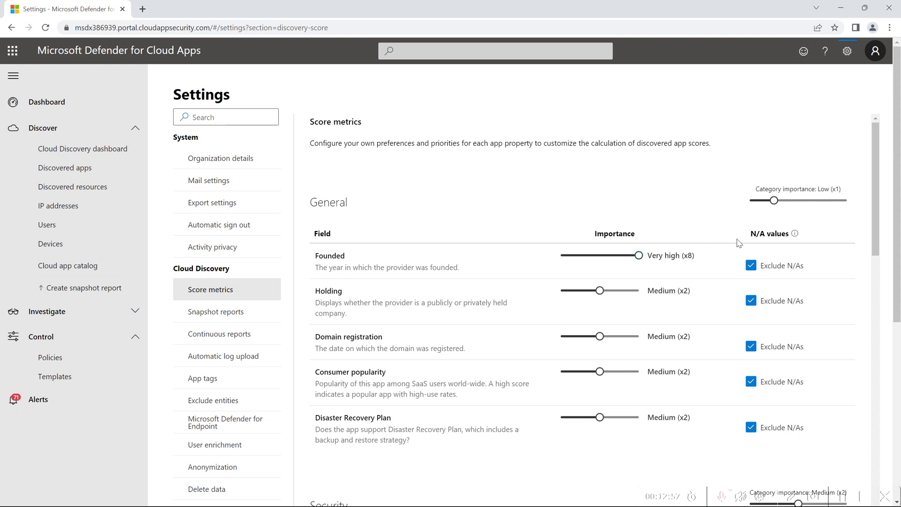
{"action": "left_click", "coordinate": [750, 265]}
{"action": "left_click", "coordinate": [747, 265]}
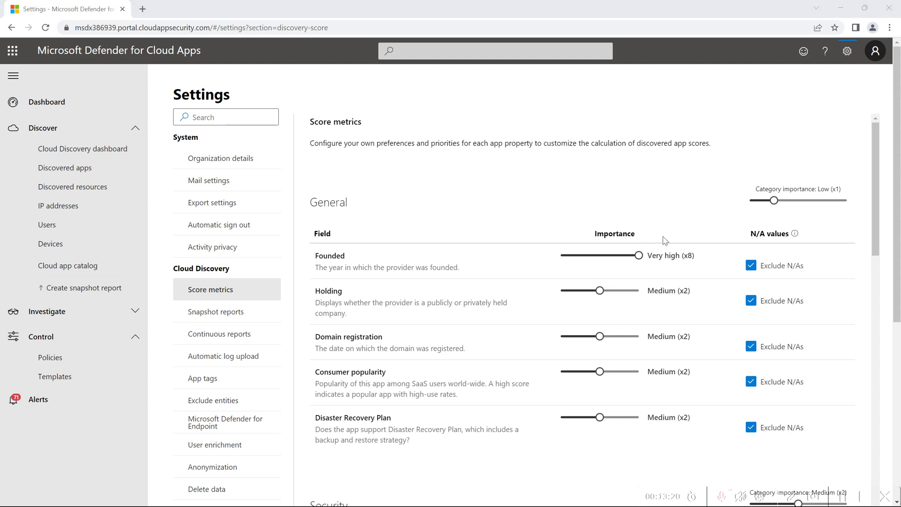
{"action": "mouse_move", "coordinate": [590, 256]}
{"action": "key", "text": "alt+Tab"}
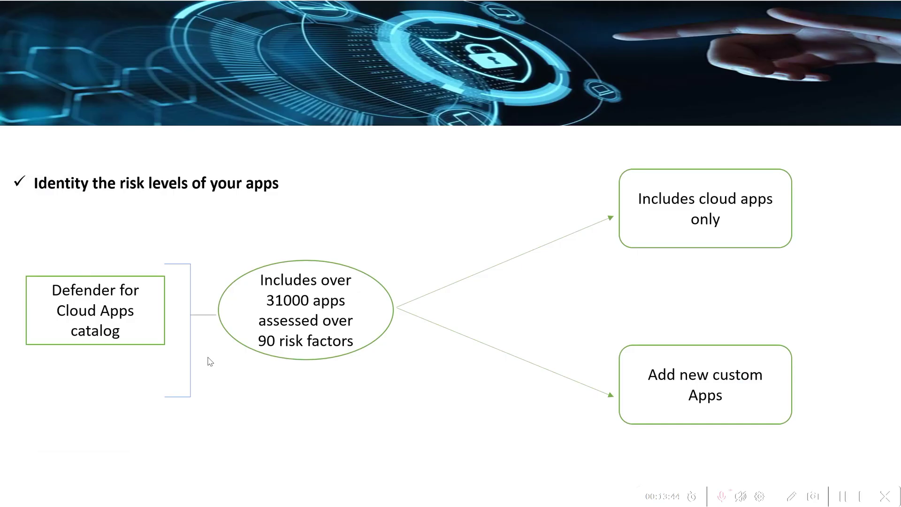
{"action": "left_click", "coordinate": [272, 427]}
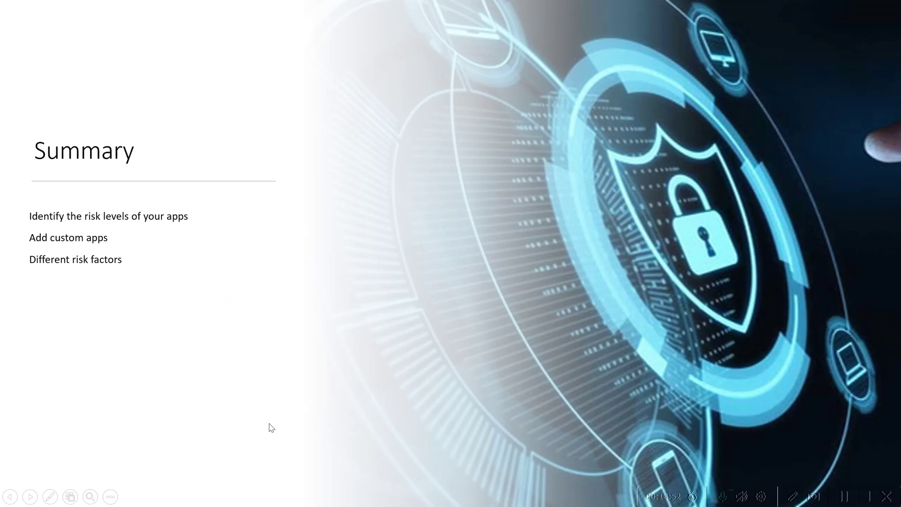